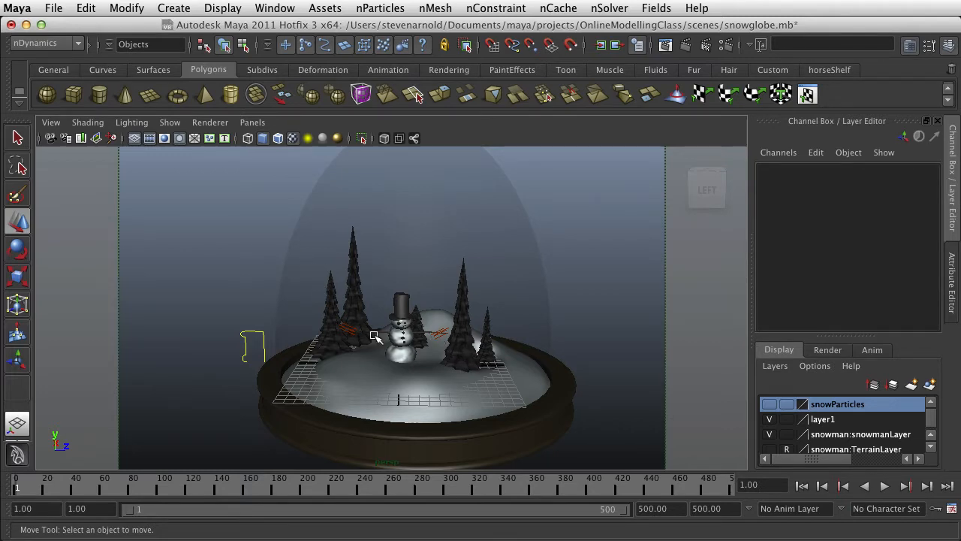
- Frame the whole snow globe from slightly above in the perspective camera as the opening shot
{"action": "left_click_drag", "start_coordinate": [374, 336], "coordinate": [343, 305], "text": "alt"}
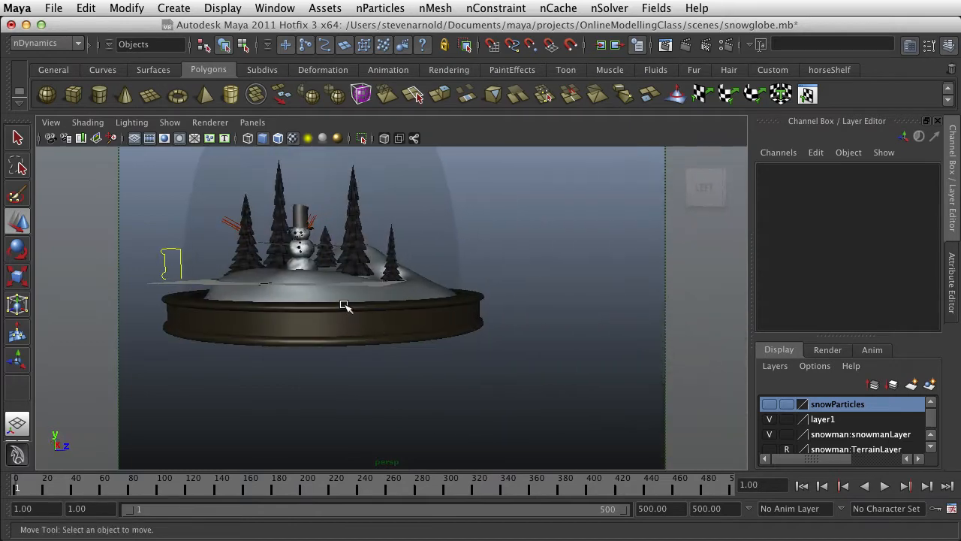
{"action": "left_click", "coordinate": [339, 315]}
{"action": "key", "text": "f"}
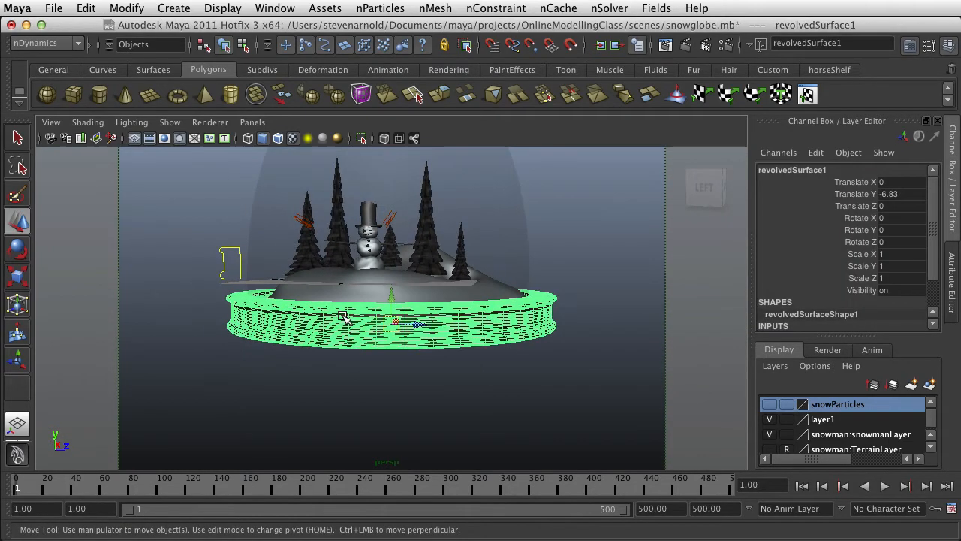
{"action": "left_click_drag", "start_coordinate": [369, 317], "coordinate": [380, 339], "text": "alt"}
{"action": "scroll", "coordinate": [379, 339], "scroll_direction": "down", "scroll_amount": 5}
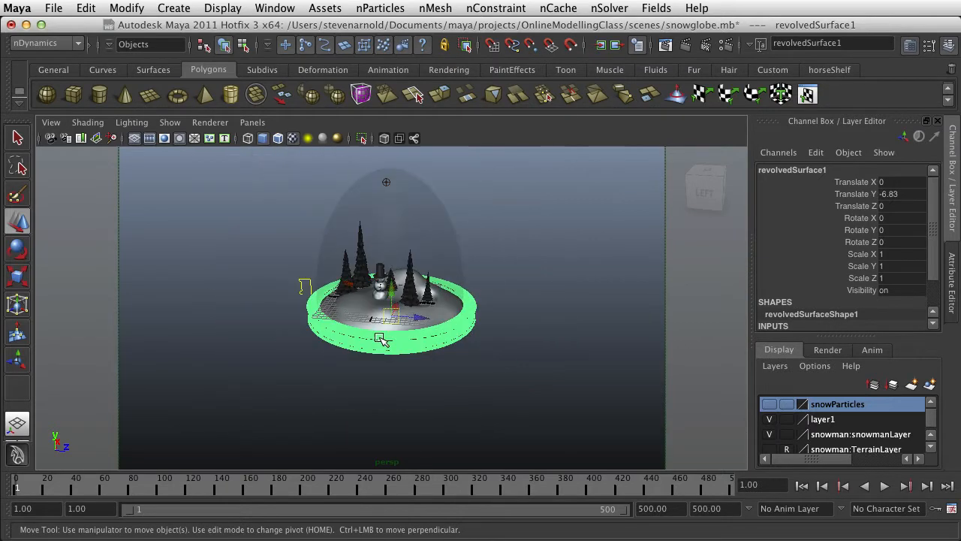
{"action": "left_click", "coordinate": [390, 235]}
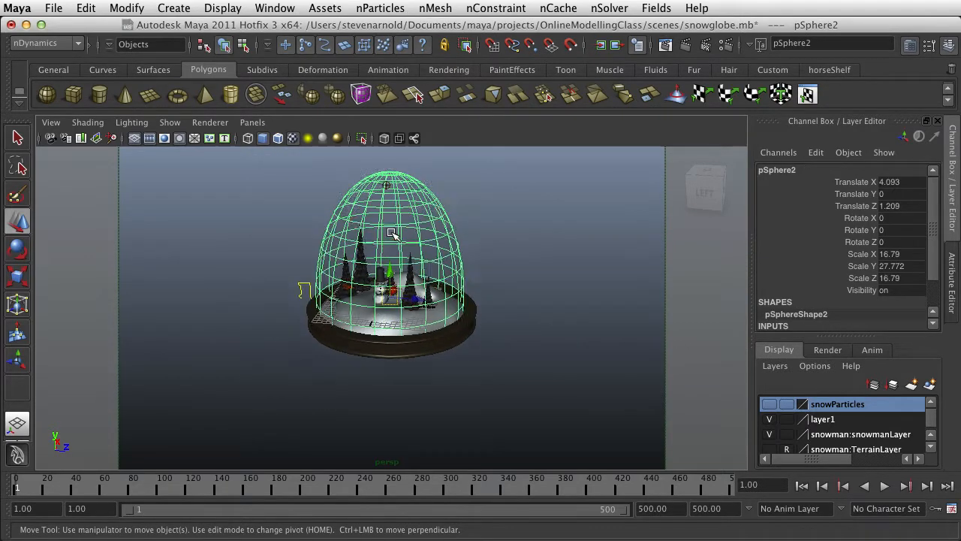
{"action": "scroll", "coordinate": [390, 234], "scroll_direction": "up", "scroll_amount": 3}
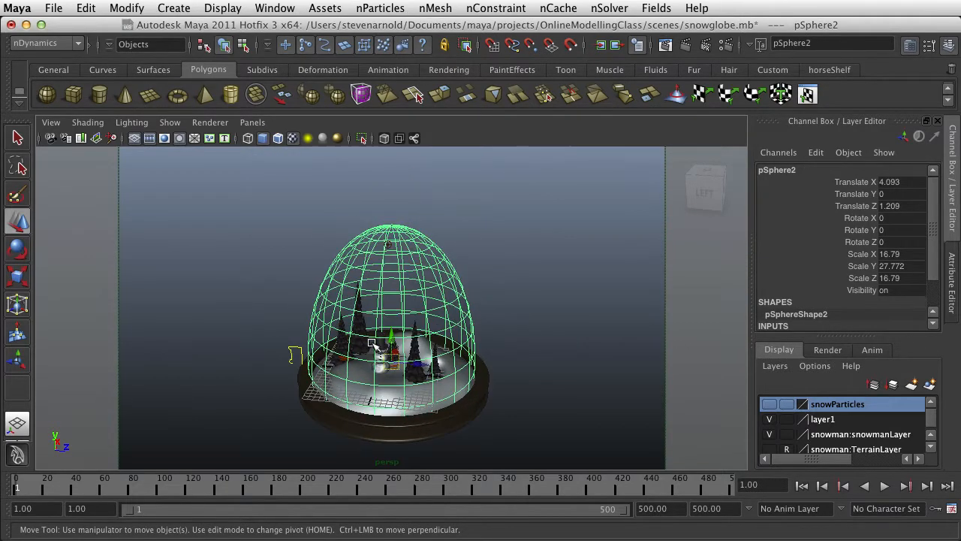
{"action": "left_click_drag", "start_coordinate": [375, 345], "coordinate": [360, 327], "text": "alt"}
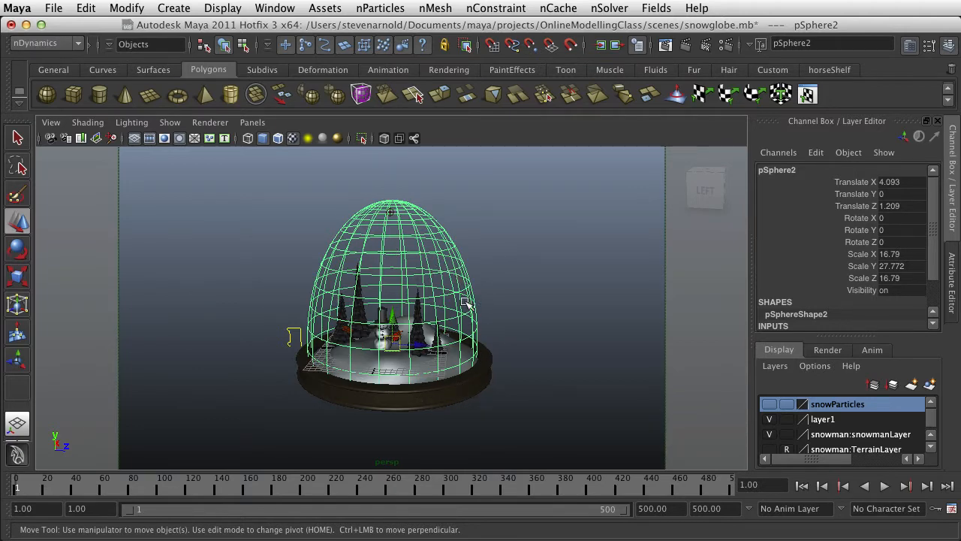
{"action": "scroll", "coordinate": [338, 379], "scroll_direction": "up", "scroll_amount": 5}
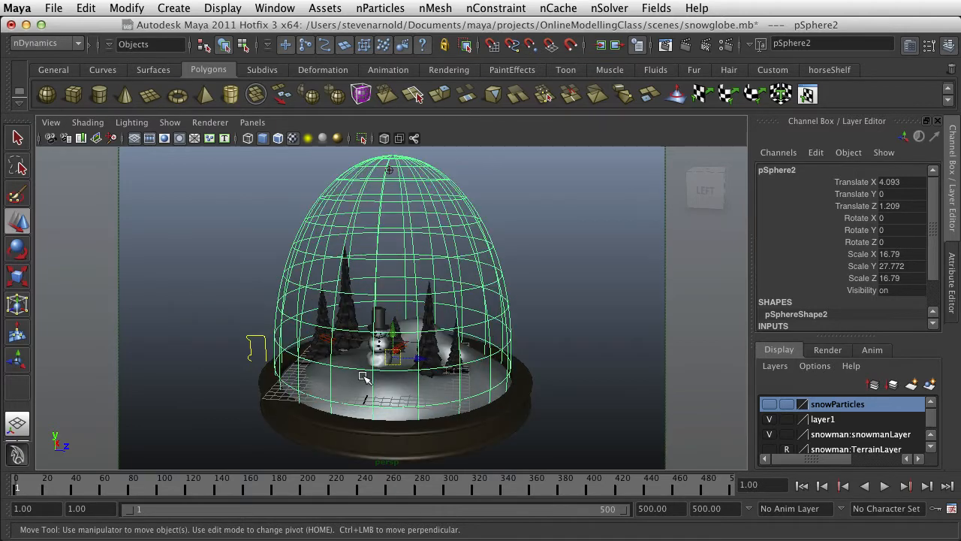
{"action": "scroll", "coordinate": [364, 377], "scroll_direction": "down", "scroll_amount": 5}
{"action": "scroll", "coordinate": [371, 360], "scroll_direction": "up", "scroll_amount": 1}
{"action": "scroll", "coordinate": [371, 359], "scroll_direction": "up", "scroll_amount": 5}
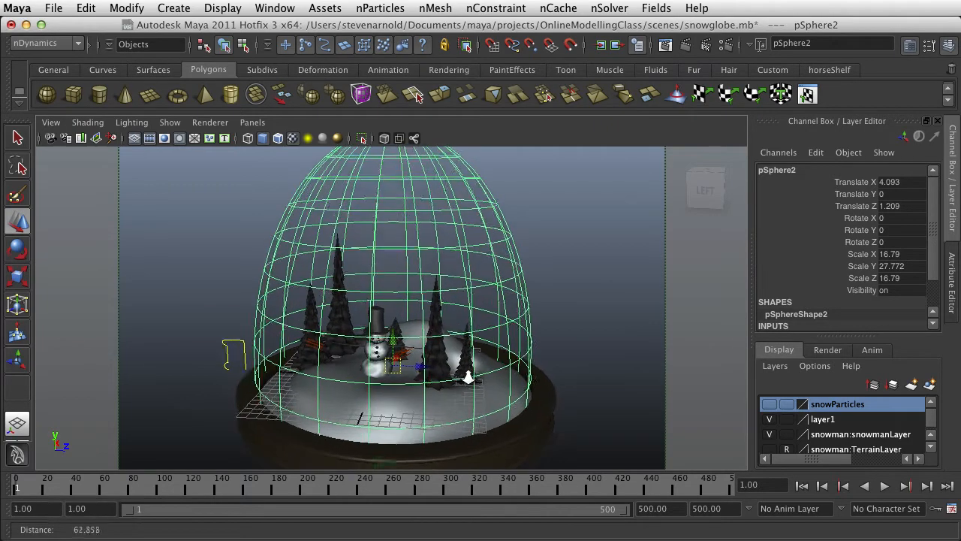
{"action": "right_click_drag", "start_coordinate": [489, 383], "coordinate": [500, 384], "text": "alt"}
{"action": "middle_click_drag", "start_coordinate": [456, 390], "coordinate": [450, 363], "text": "alt"}
{"action": "scroll", "coordinate": [446, 375], "scroll_direction": "down", "scroll_amount": 8}
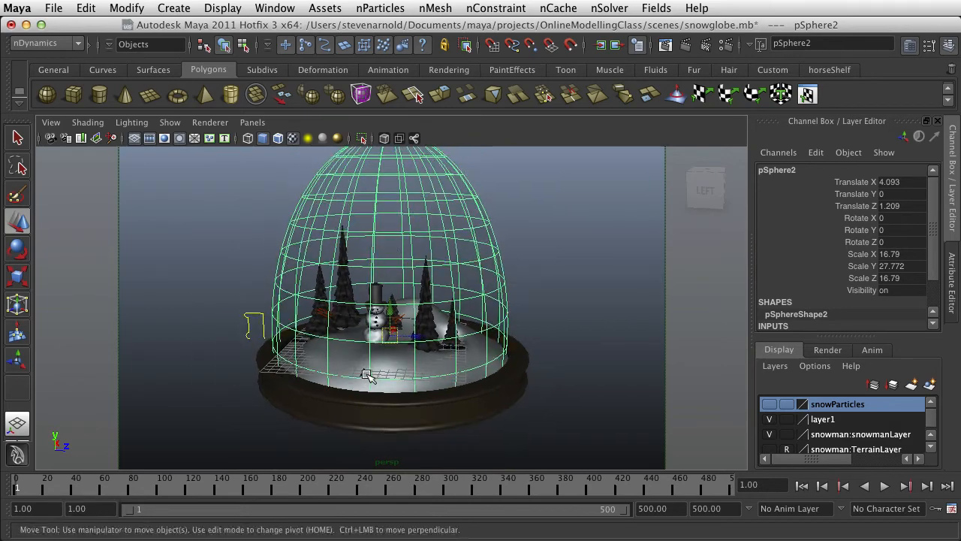
{"action": "scroll", "coordinate": [374, 392], "scroll_direction": "down", "scroll_amount": 3}
{"action": "right_click_drag", "start_coordinate": [378, 388], "coordinate": [462, 402], "text": "alt"}
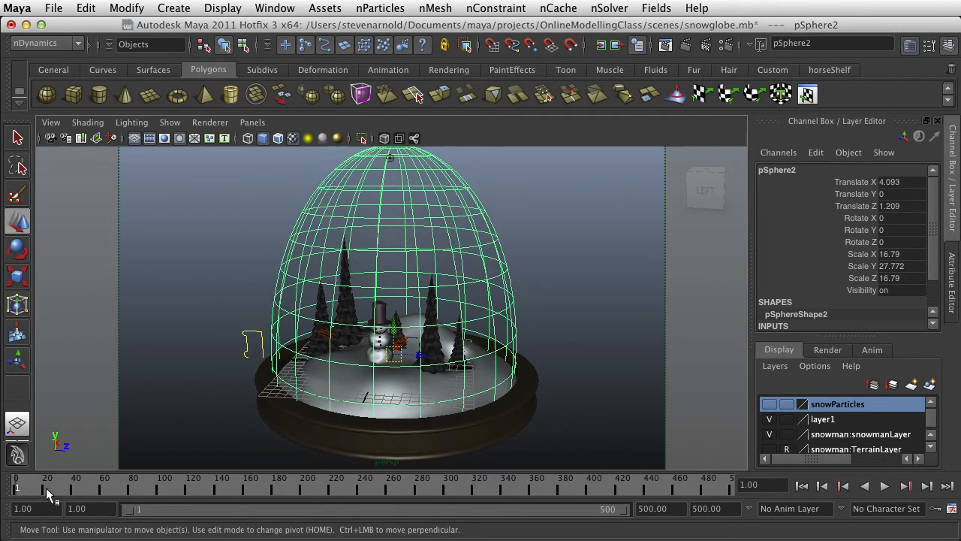
- Select the perspective camera and set a keyframe on its transform channels at frame 1
{"action": "left_click", "coordinate": [51, 122]}
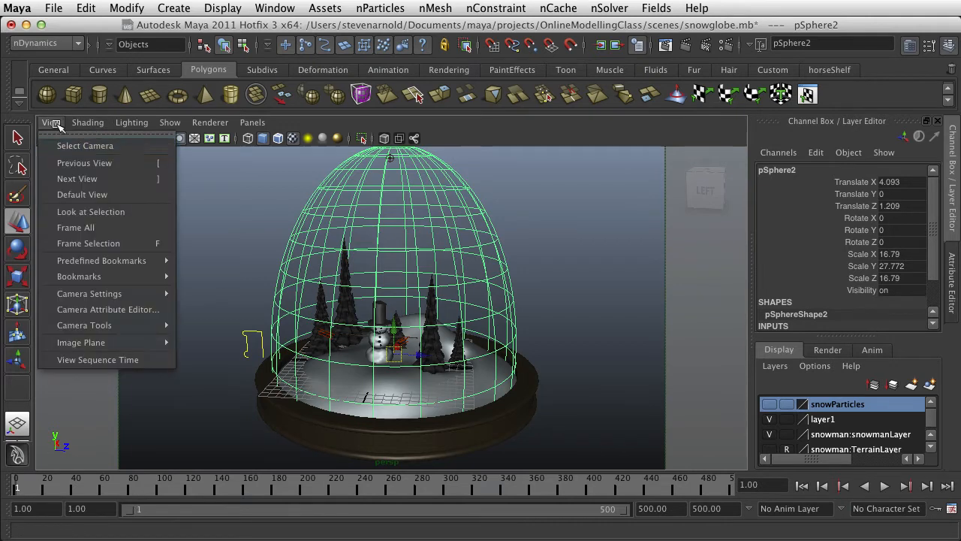
{"action": "left_click", "coordinate": [66, 146]}
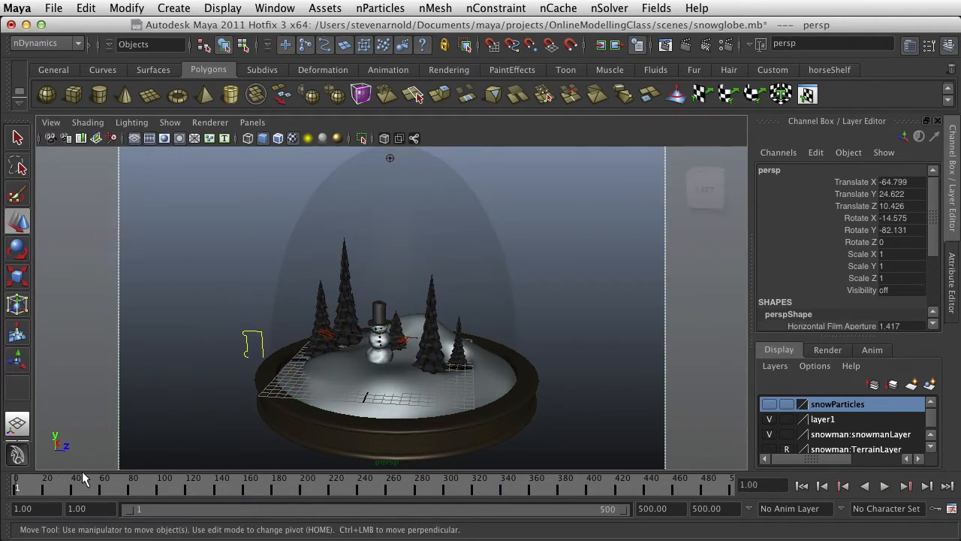
{"action": "key", "text": "s"}
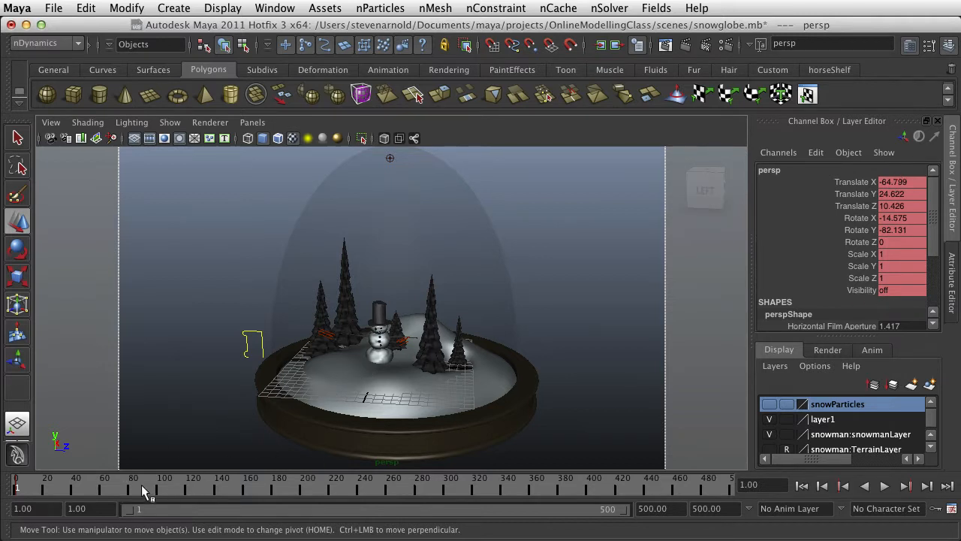
- At frame 120, push the camera in on the snowman and trees from a lower angle and key it
{"action": "left_click", "coordinate": [170, 489]}
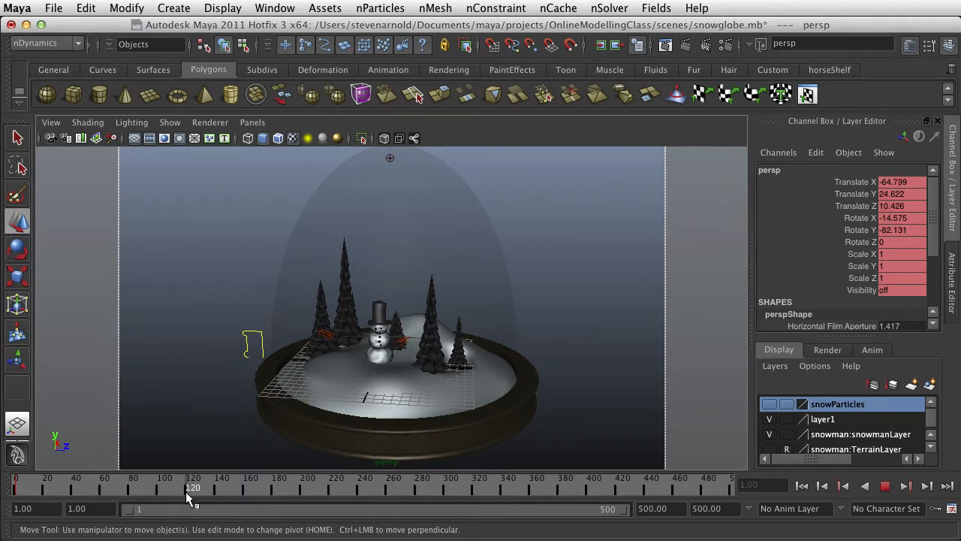
{"action": "right_click_drag", "start_coordinate": [359, 397], "coordinate": [517, 421], "text": "alt"}
{"action": "middle_click_drag", "start_coordinate": [472, 417], "coordinate": [479, 369], "text": "alt"}
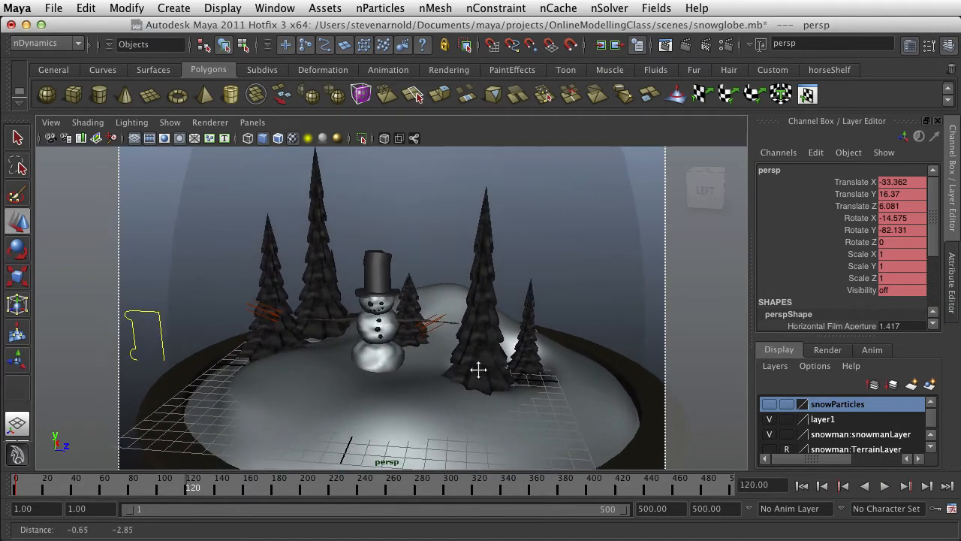
{"action": "mouse_move", "coordinate": [478, 369]}
{"action": "left_mouse_down", "text": "alt"}
{"action": "mouse_move", "coordinate": [455, 386]}
{"action": "mouse_move", "coordinate": [446, 374]}
{"action": "mouse_move", "coordinate": [476, 384]}
{"action": "left_mouse_up", "text": "alt"}
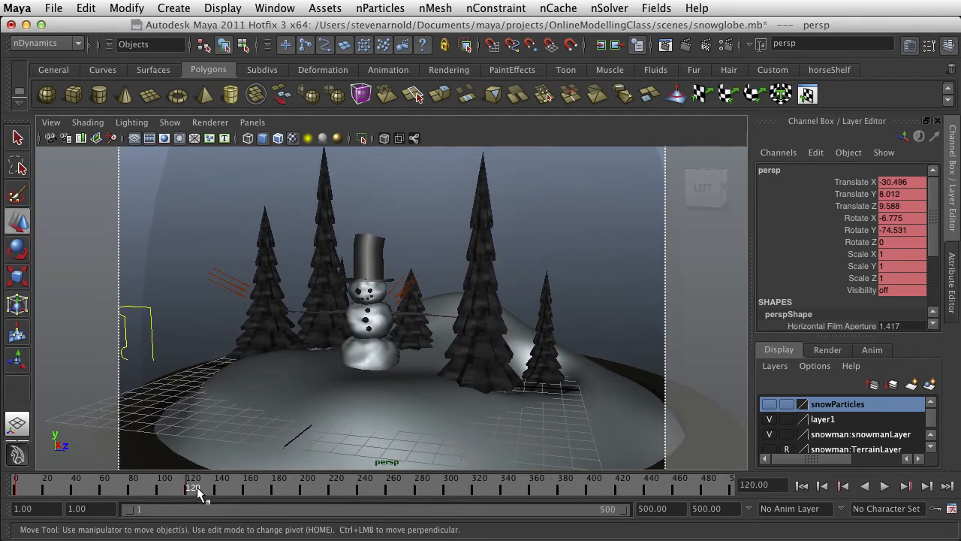
- Preview the camera move between frames 120 and 1, returning to frame 1 with nothing selected
{"action": "mouse_move", "coordinate": [199, 492]}
{"action": "left_mouse_down"}
{"action": "mouse_move", "coordinate": [26, 492]}
{"action": "mouse_move", "coordinate": [116, 490]}
{"action": "mouse_move", "coordinate": [52, 486]}
{"action": "mouse_move", "coordinate": [199, 492]}
{"action": "mouse_move", "coordinate": [31, 501]}
{"action": "left_mouse_up"}
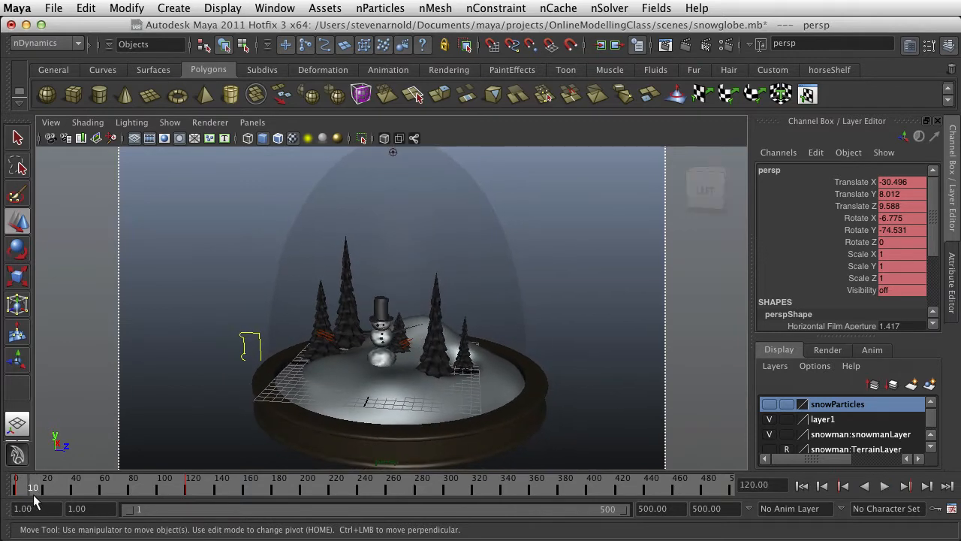
{"action": "left_click", "coordinate": [396, 157]}
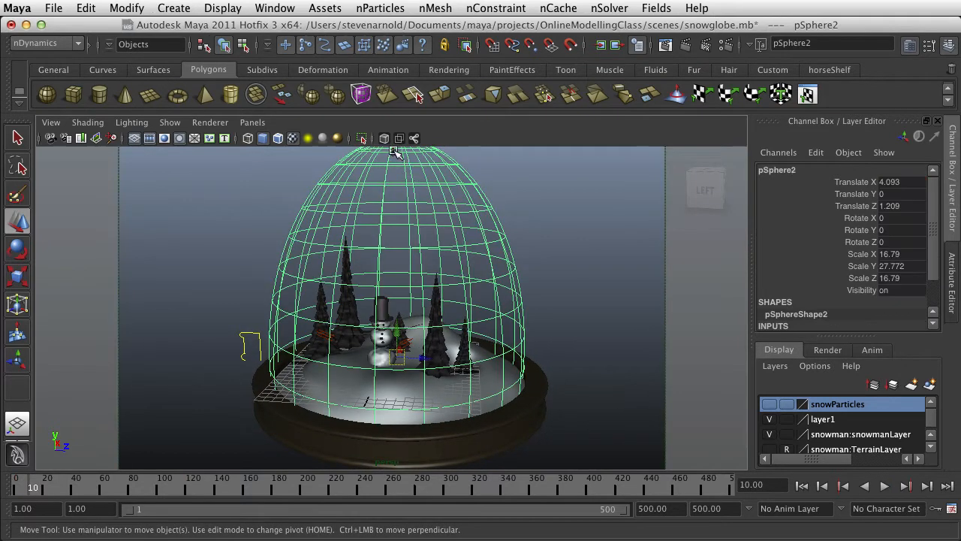
{"action": "key", "text": "alt+v"}
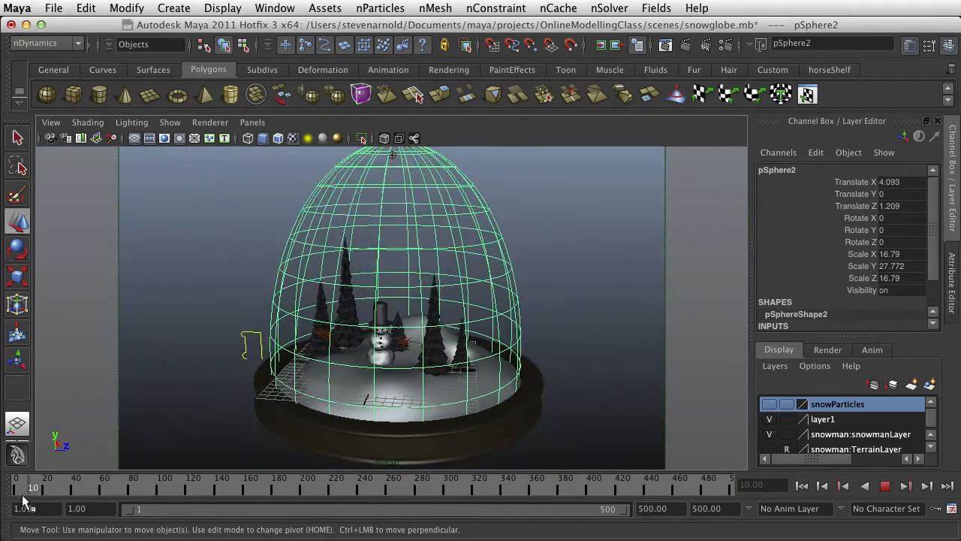
{"action": "mouse_move", "coordinate": [124, 495]}
{"action": "left_mouse_down"}
{"action": "mouse_move", "coordinate": [208, 498]}
{"action": "mouse_move", "coordinate": [16, 497]}
{"action": "left_mouse_up"}
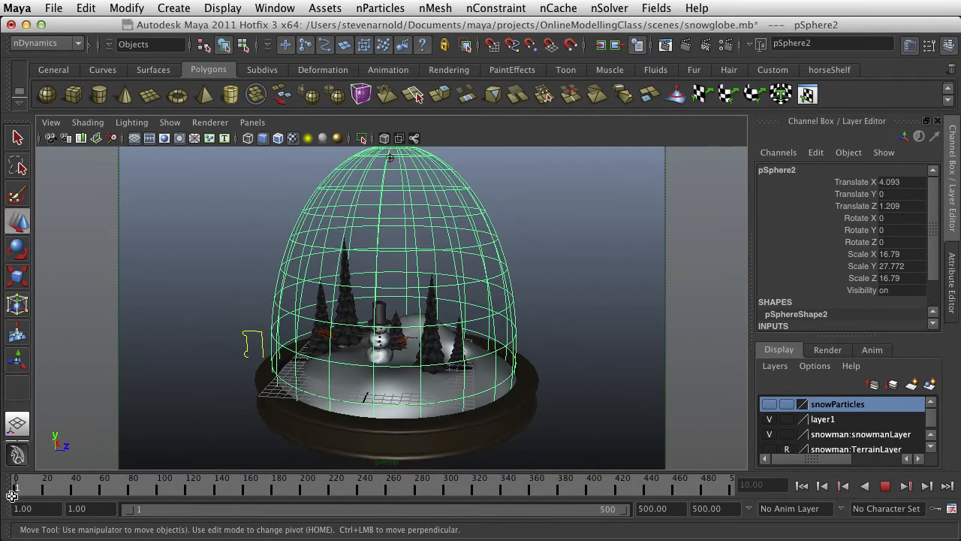
{"action": "left_click", "coordinate": [219, 274]}
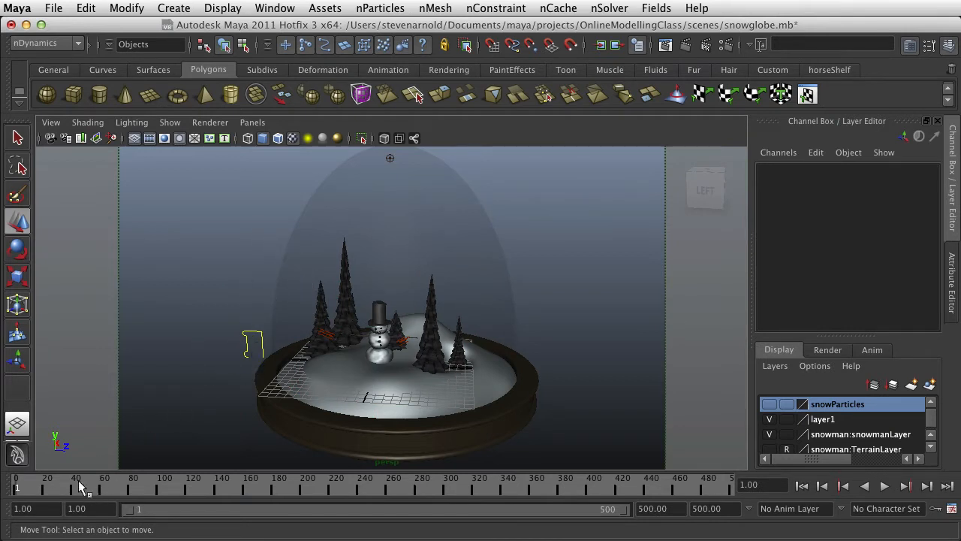
- Select the perspective camera and show its animation curves in a Graph Editor beneath the perspective view
{"action": "left_click", "coordinate": [50, 122]}
{"action": "left_click", "coordinate": [64, 146]}
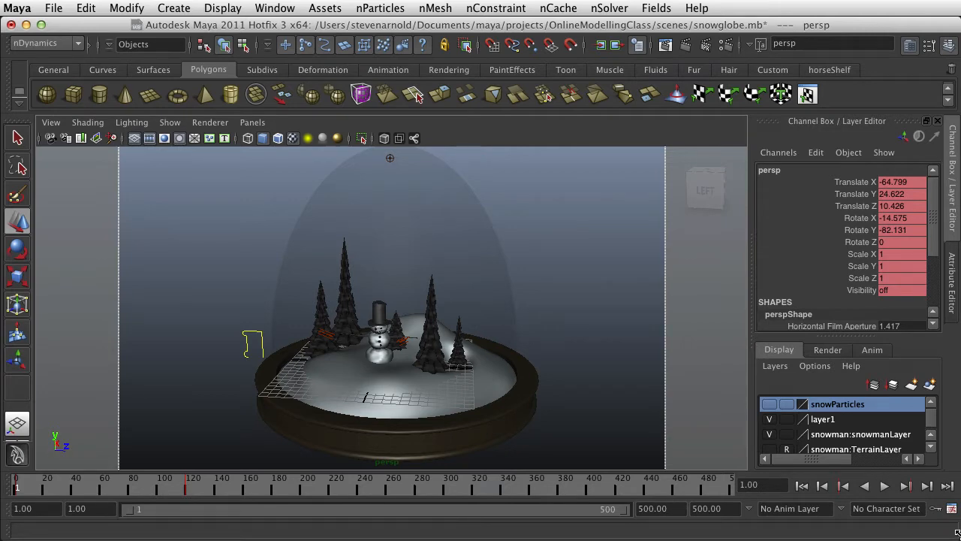
{"action": "left_click_drag", "start_coordinate": [958, 539], "coordinate": [960, 540]}
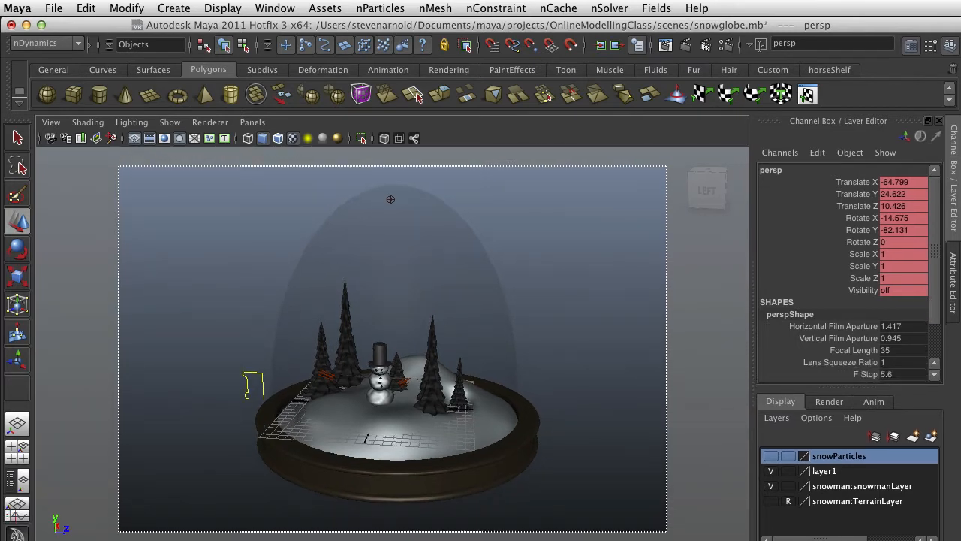
{"action": "left_click", "coordinate": [22, 516]}
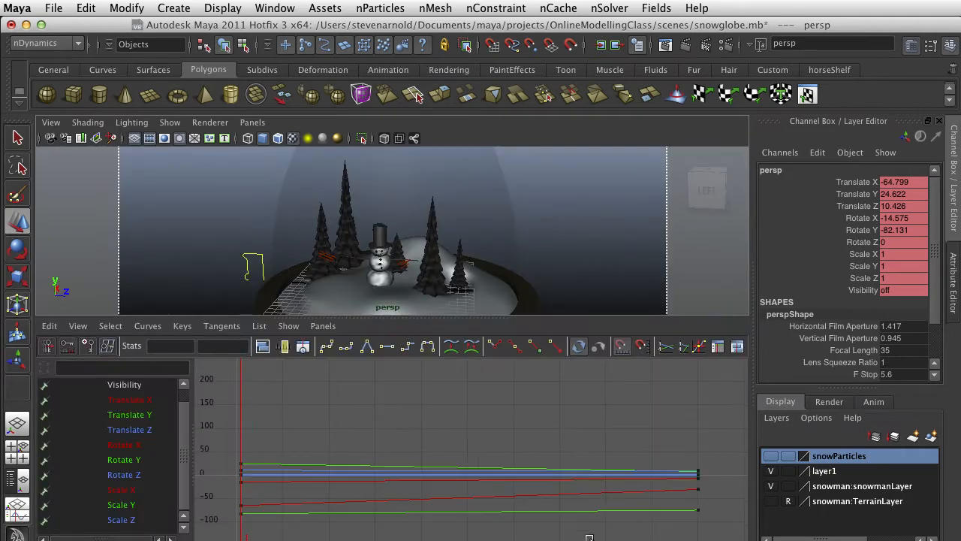
{"action": "mouse_move", "coordinate": [960, 540]}
{"action": "left_mouse_down"}
{"action": "mouse_move", "coordinate": [928, 539]}
{"action": "mouse_move", "coordinate": [954, 533]}
{"action": "left_mouse_up"}
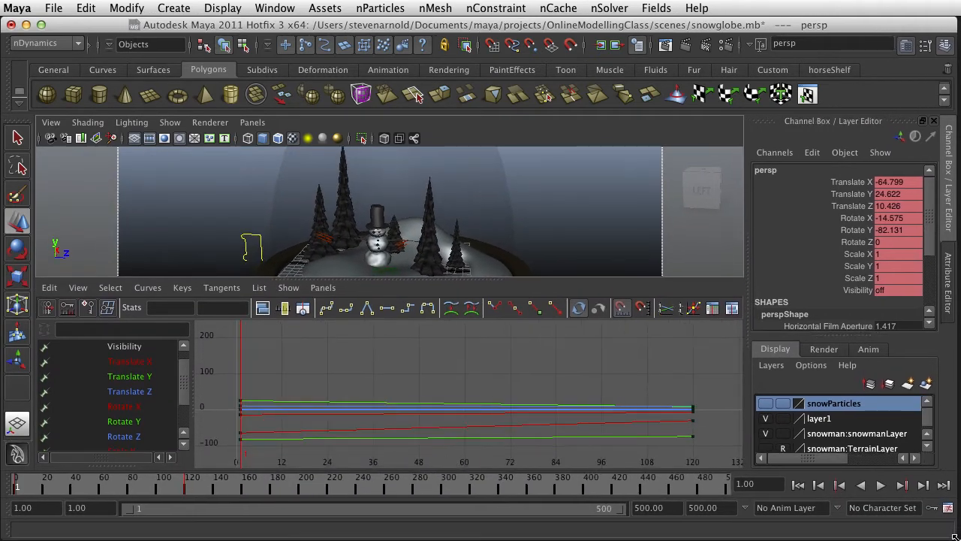
- Isolate the camera's Translate Z through Rotate Z curves, then frame the Rotate Y curve and inspect its keys at frames 1 and 120
{"action": "left_click_drag", "start_coordinate": [128, 392], "coordinate": [126, 437]}
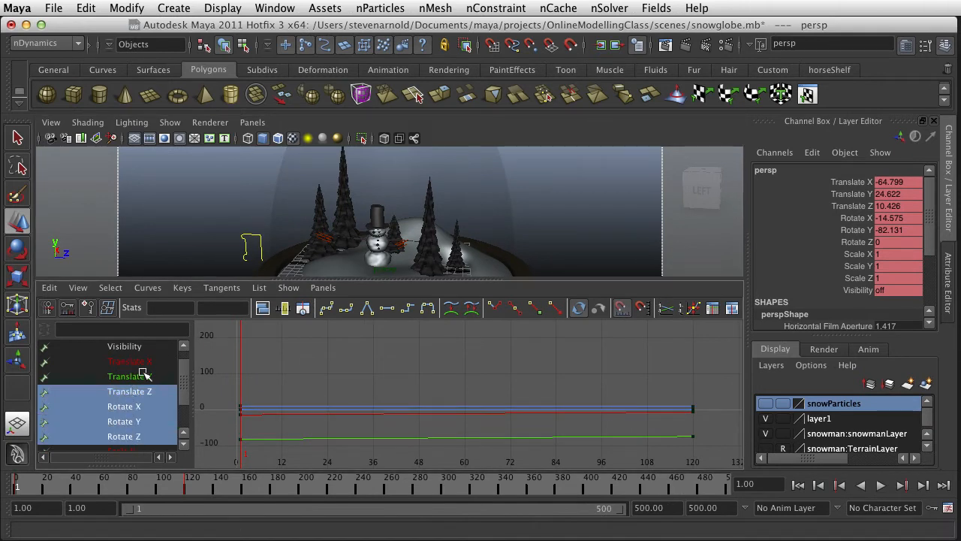
{"action": "scroll", "coordinate": [145, 373], "scroll_direction": "up", "scroll_amount": 1}
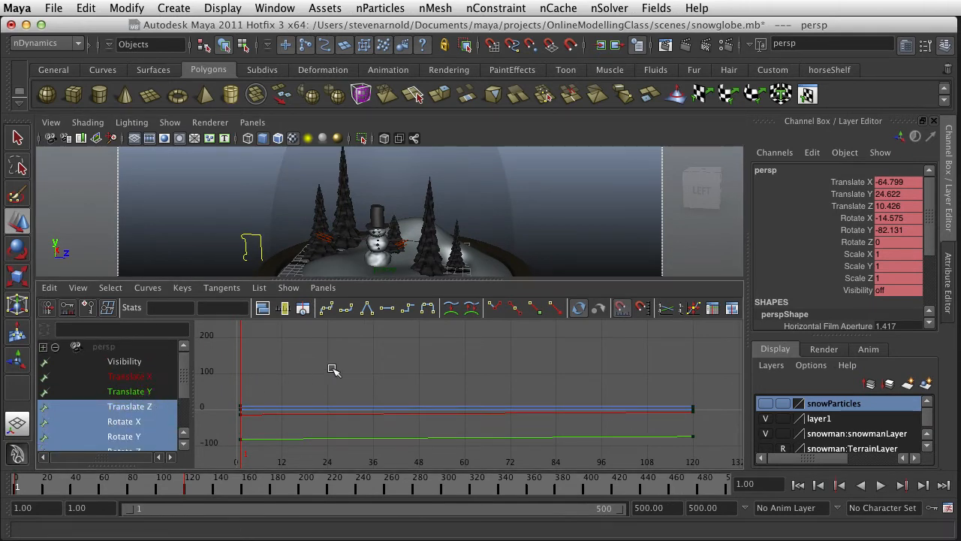
{"action": "scroll", "coordinate": [329, 393], "scroll_direction": "down", "scroll_amount": 3}
{"action": "key", "text": "a"}
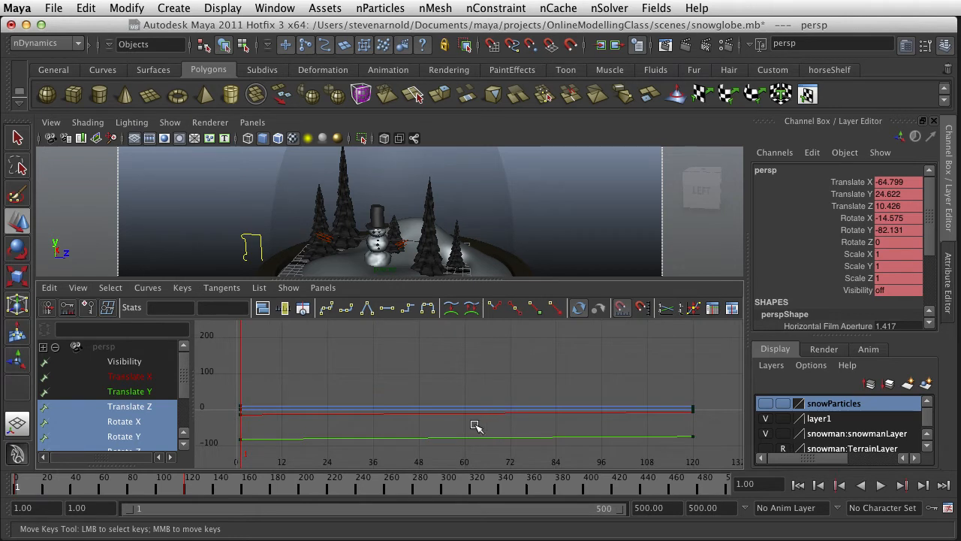
{"action": "scroll", "coordinate": [301, 420], "scroll_direction": "down", "scroll_amount": 2}
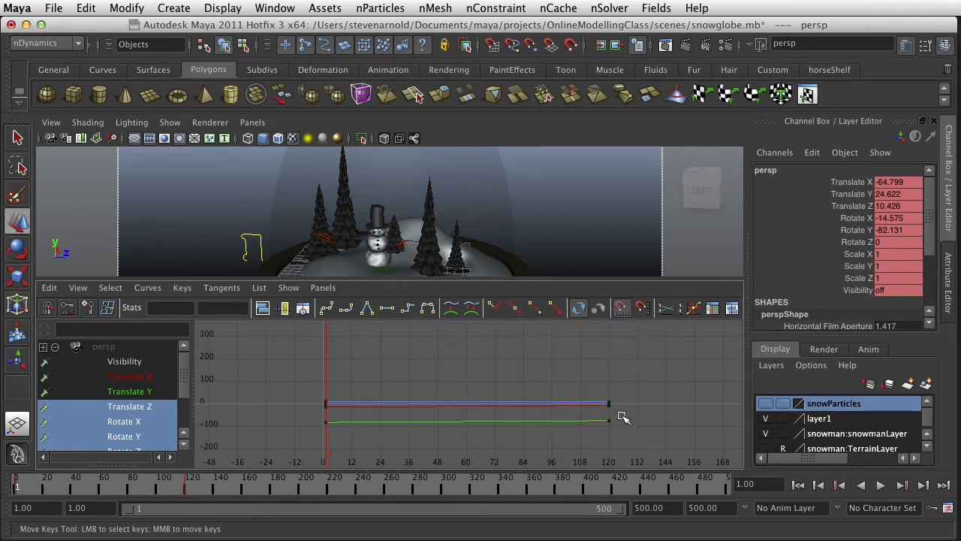
{"action": "left_click_drag", "start_coordinate": [623, 418], "coordinate": [553, 440]}
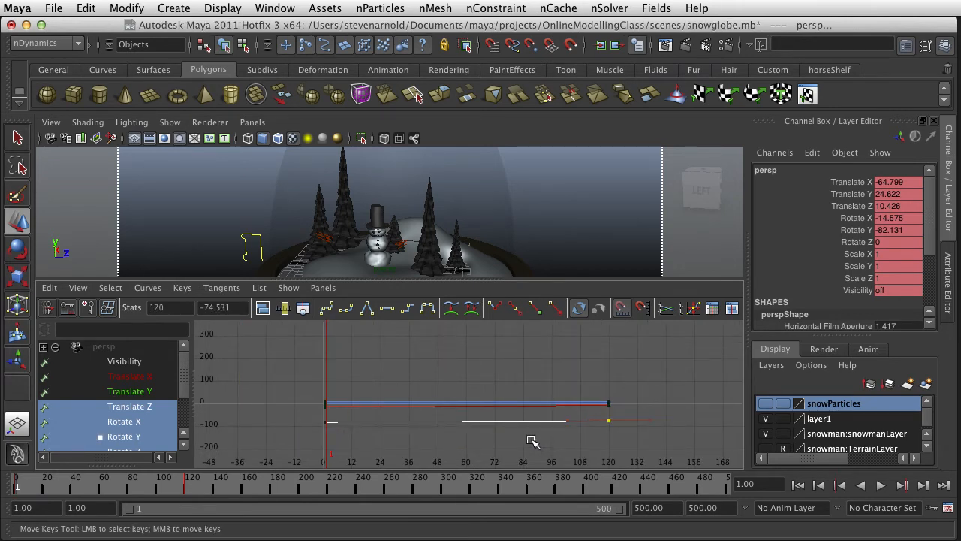
{"action": "key", "text": "f"}
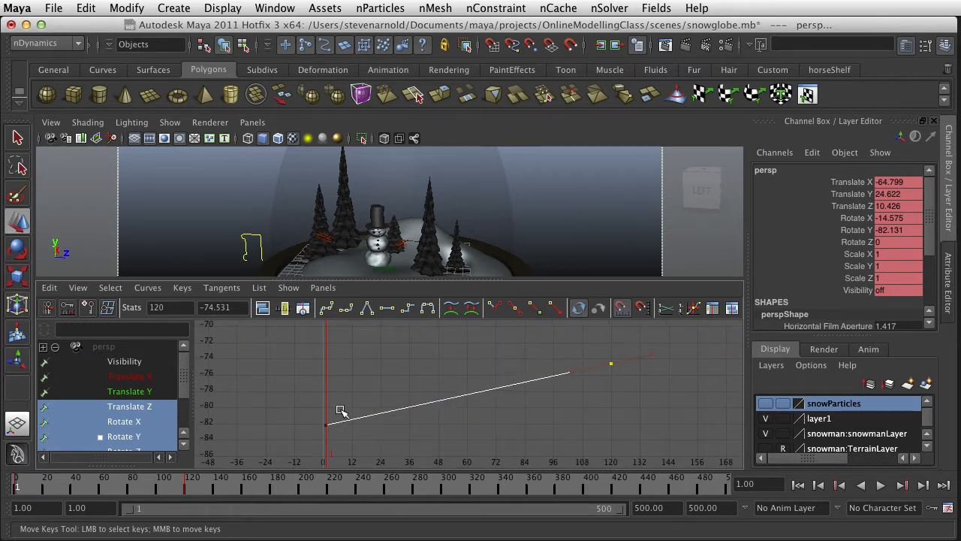
{"action": "left_click_drag", "start_coordinate": [339, 414], "coordinate": [311, 438]}
{"action": "left_click_drag", "start_coordinate": [633, 342], "coordinate": [574, 399]}
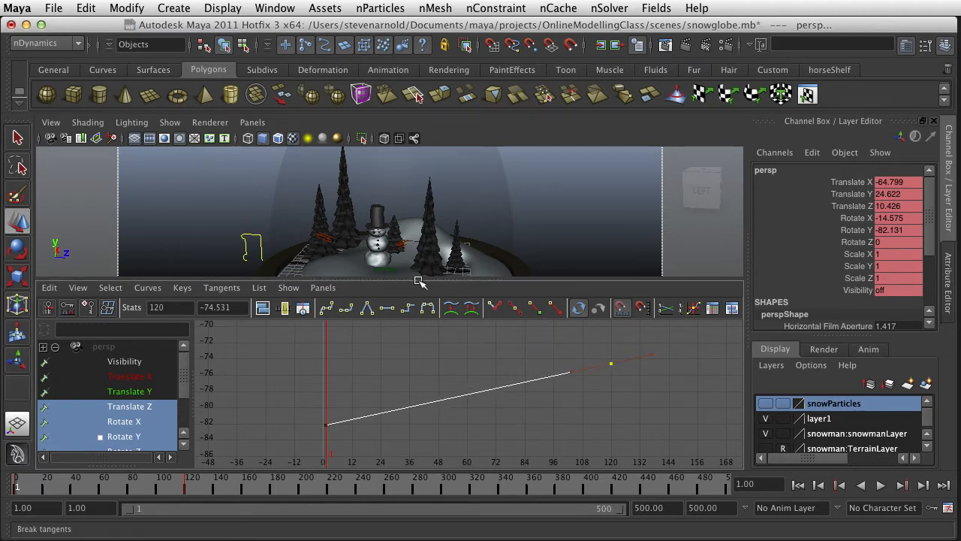
- Make the perspective pane slightly taller and display all of the perspective camera's curves in the Graph Editor
{"action": "mouse_move", "coordinate": [419, 281]}
{"action": "left_mouse_down"}
{"action": "mouse_move", "coordinate": [421, 311]}
{"action": "mouse_move", "coordinate": [422, 283]}
{"action": "left_mouse_up"}
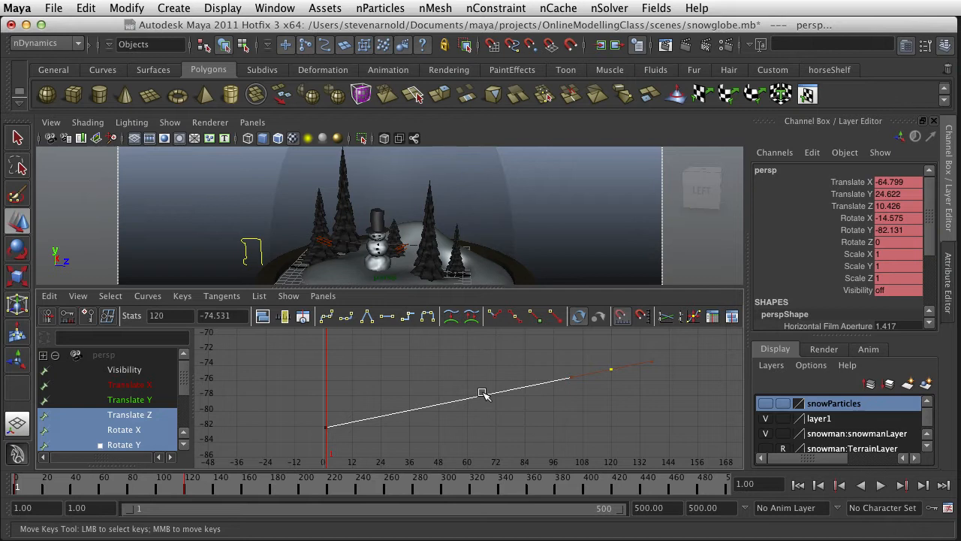
{"action": "scroll", "coordinate": [479, 391], "scroll_direction": "down", "scroll_amount": 3}
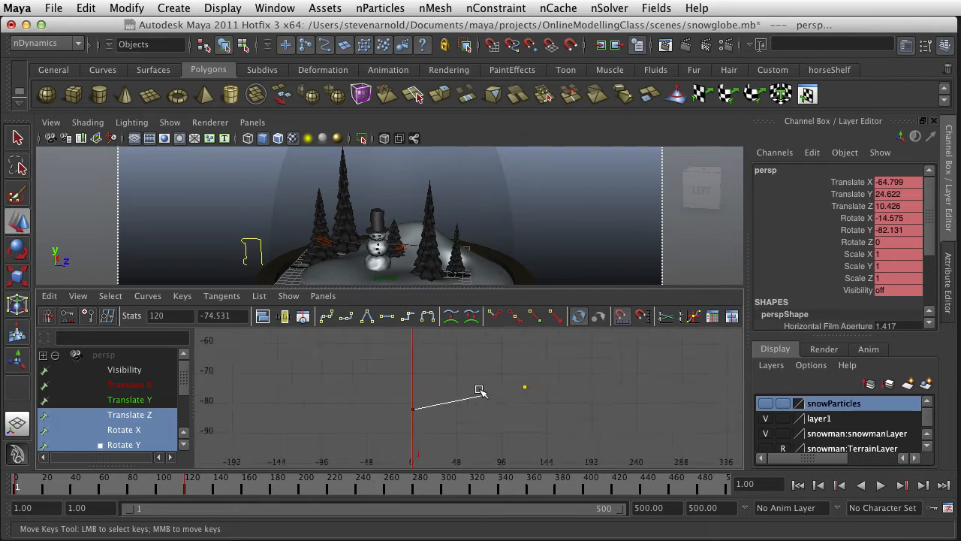
{"action": "left_click", "coordinate": [123, 357]}
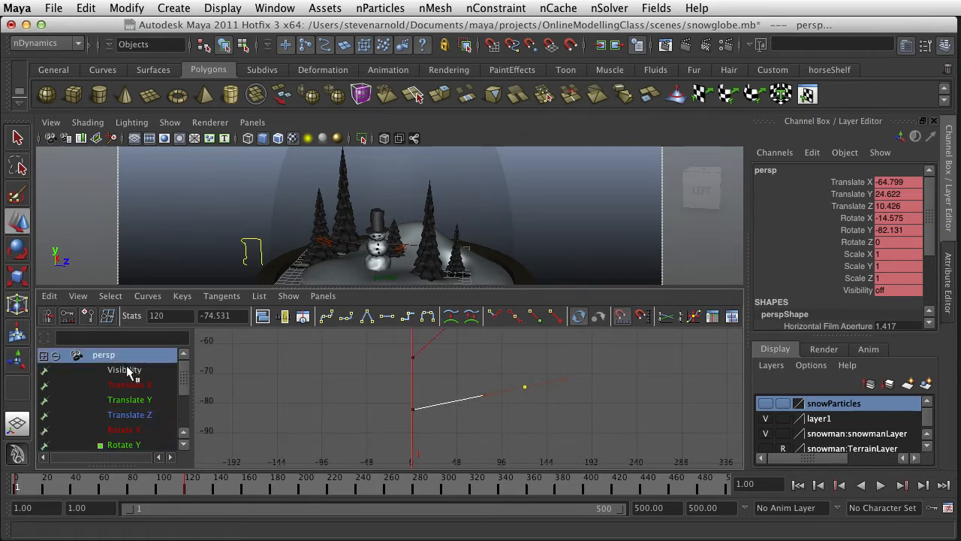
- Frame all of the camera's animation curves and select every key at frame 120 to examine their tangents
{"action": "left_click", "coordinate": [506, 423]}
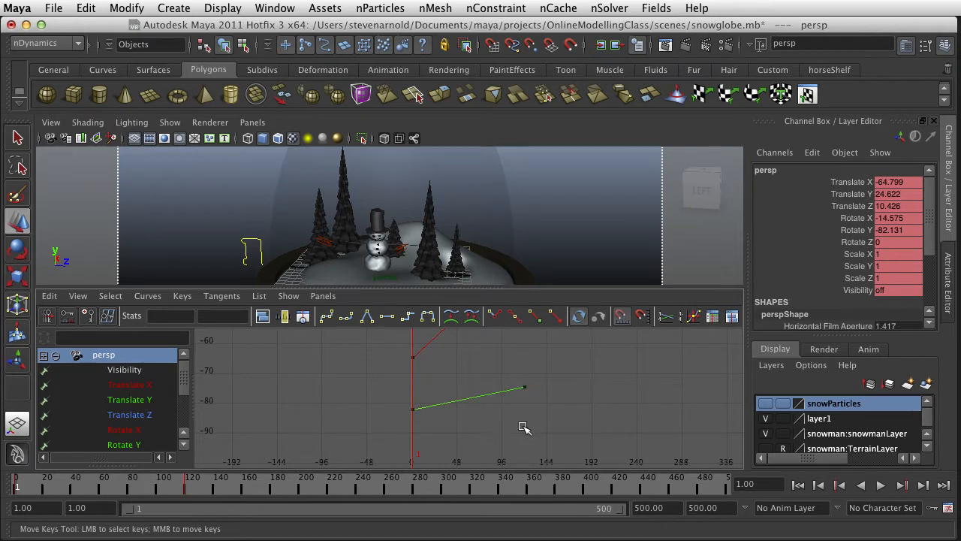
{"action": "key", "text": "a"}
{"action": "scroll", "coordinate": [524, 420], "scroll_direction": "down", "scroll_amount": 4}
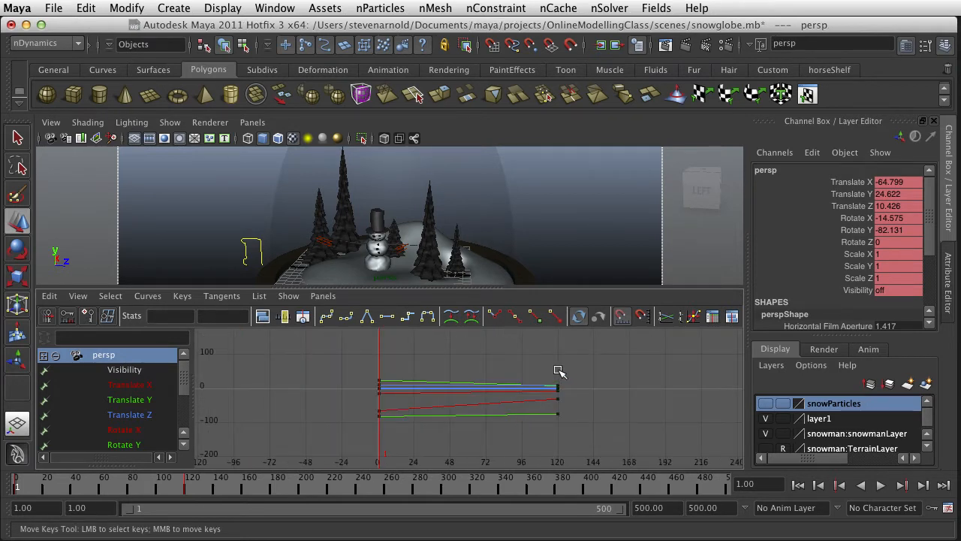
{"action": "left_click_drag", "start_coordinate": [574, 362], "coordinate": [541, 439]}
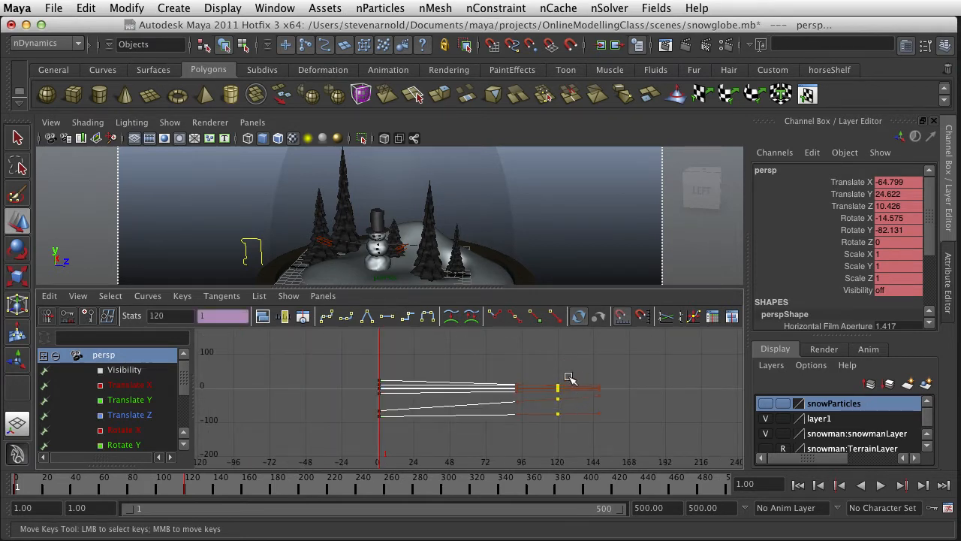
{"action": "scroll", "coordinate": [566, 389], "scroll_direction": "up", "scroll_amount": 3}
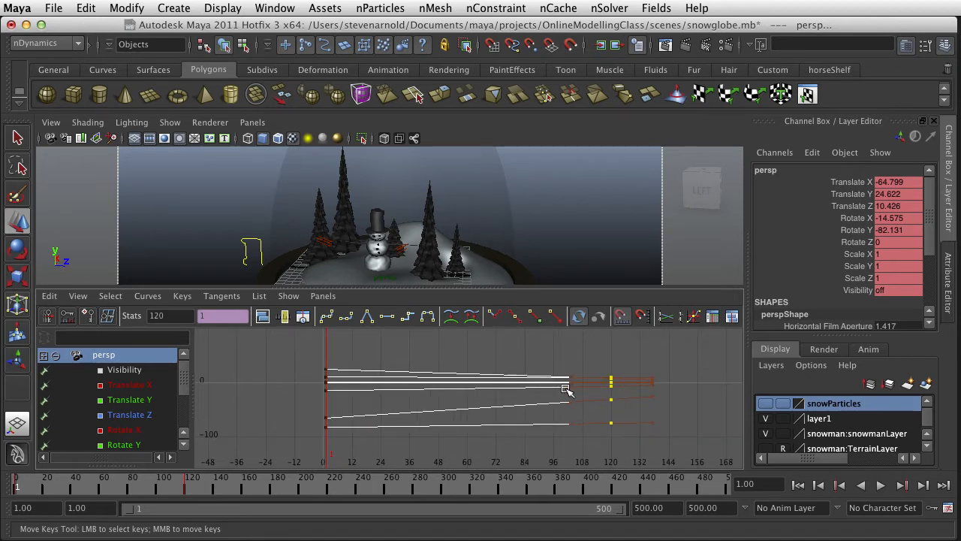
- Isolate the Translate X key at frame 120 and try reshaping the curve with its tangent handle, undoing each attempt
{"action": "left_click", "coordinate": [611, 399]}
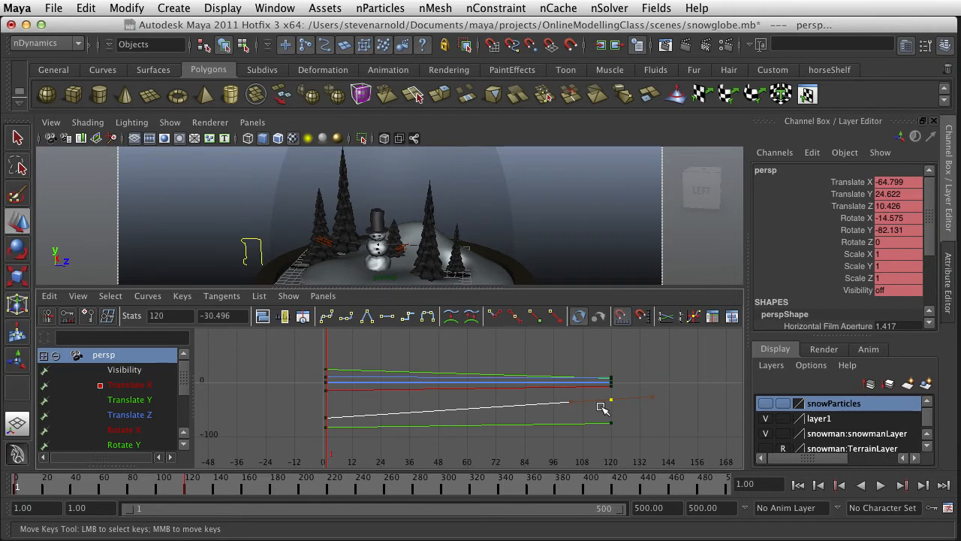
{"action": "key", "text": "f"}
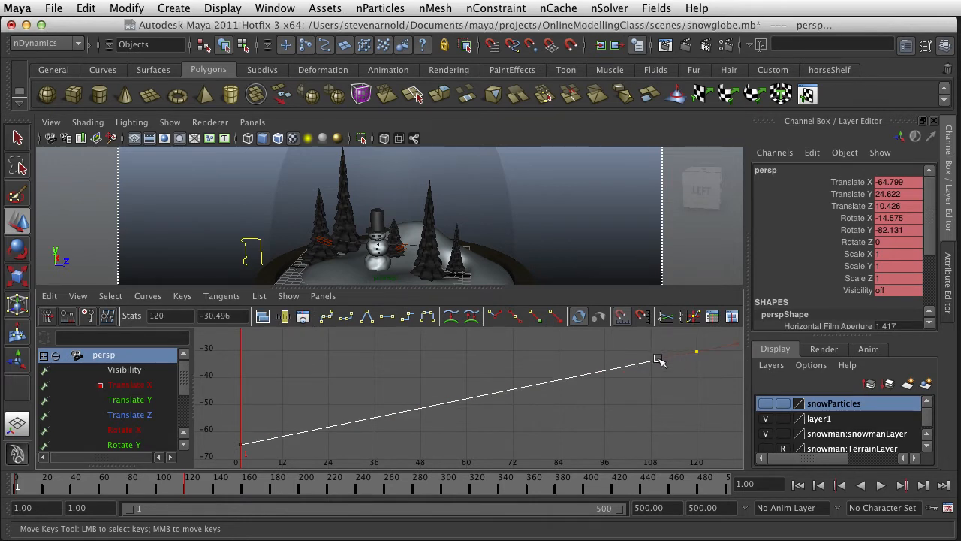
{"action": "middle_click_drag", "start_coordinate": [657, 360], "coordinate": [657, 347]}
{"action": "key", "text": "ctrl+z"}
{"action": "middle_click_drag", "start_coordinate": [657, 359], "coordinate": [627, 381]}
{"action": "key", "text": "super+z"}
- Apply flat tangents to the Translate X key at frame 120, leaving nothing selected in the Graph Editor
{"action": "left_click_drag", "start_coordinate": [702, 338], "coordinate": [679, 362]}
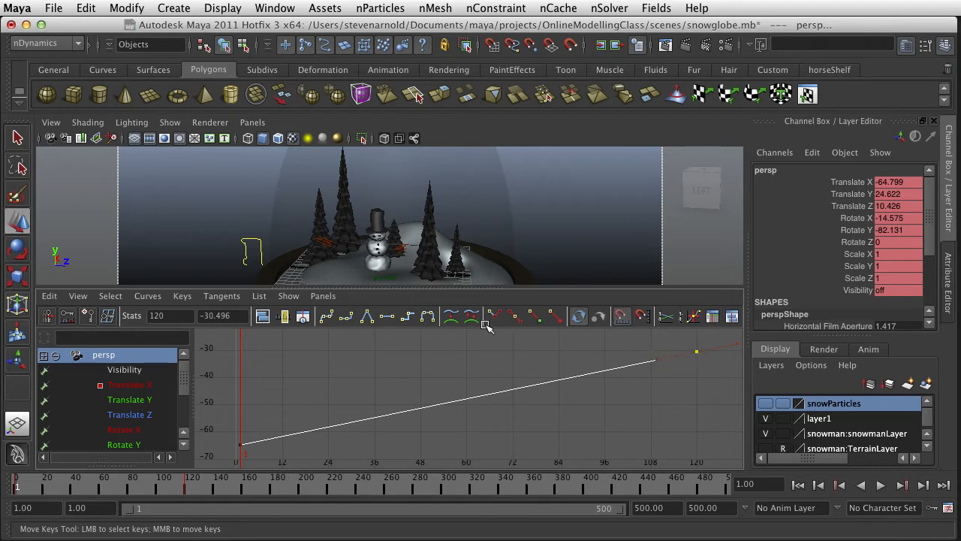
{"action": "left_click", "coordinate": [390, 318]}
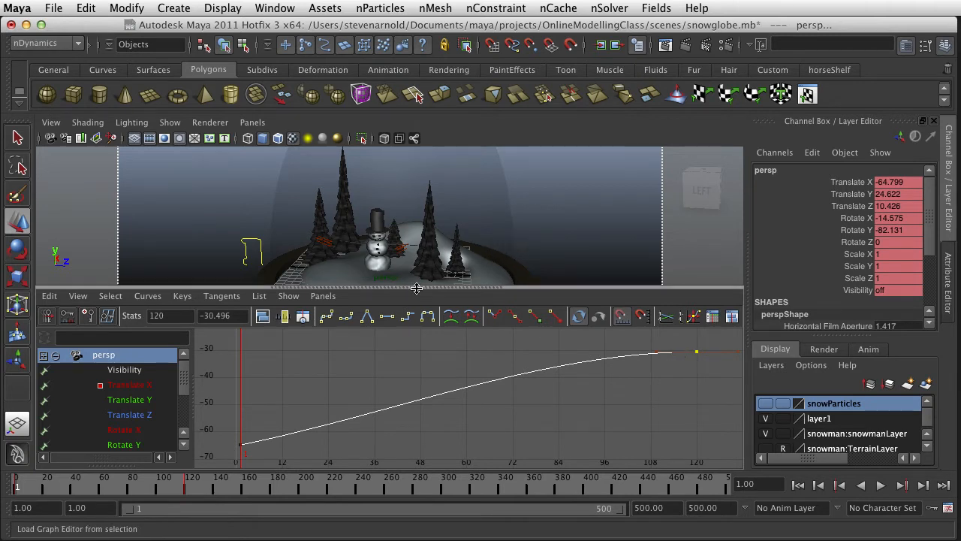
{"action": "left_click", "coordinate": [492, 438]}
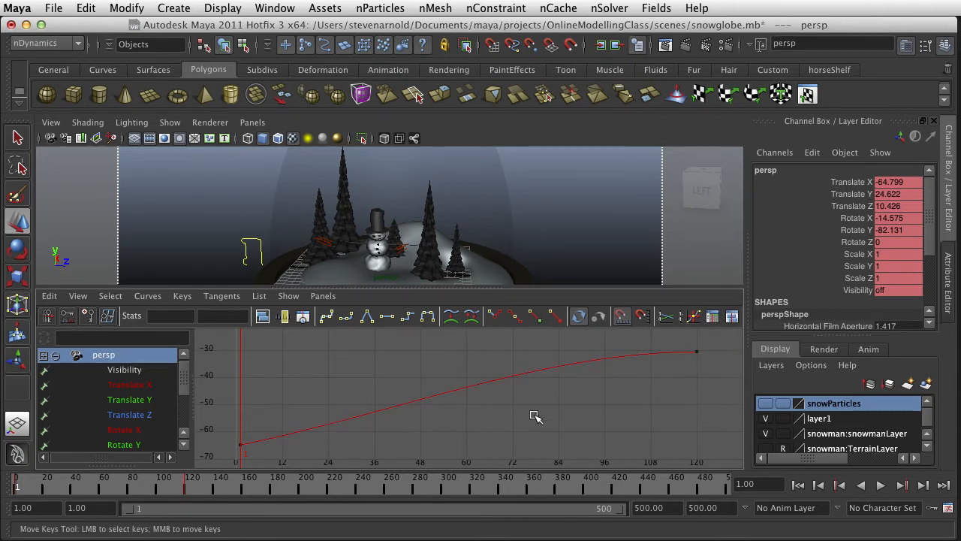
- Select the keys of all the camera's curves at frame 120 and give them flat tangents
{"action": "key", "text": "a"}
{"action": "left_click_drag", "start_coordinate": [703, 345], "coordinate": [660, 462]}
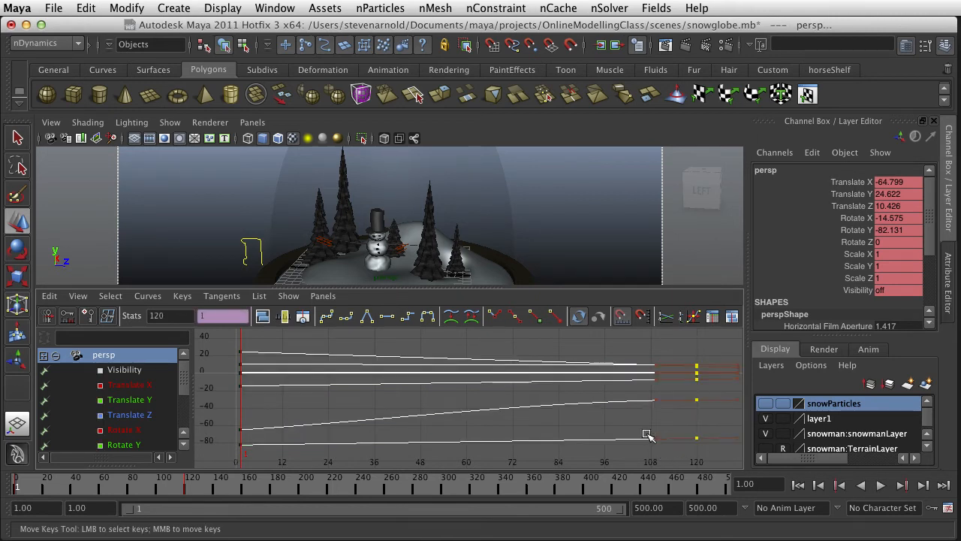
{"action": "left_click", "coordinate": [389, 315]}
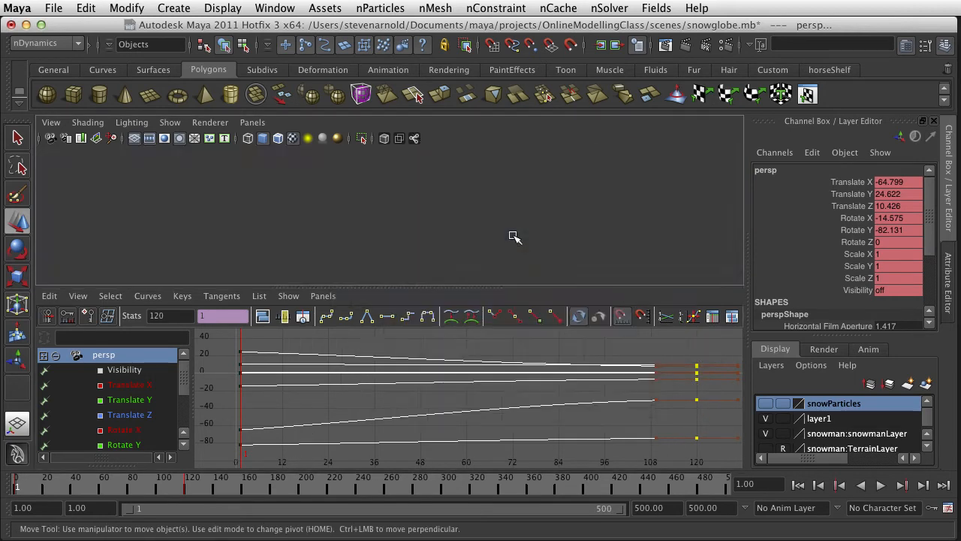
- Preview the camera move in a maximized perspective view, playing from frame 1 and returning to frame 1
{"action": "key", "text": "space"}
{"action": "left_click_drag", "start_coordinate": [198, 488], "coordinate": [8, 489]}
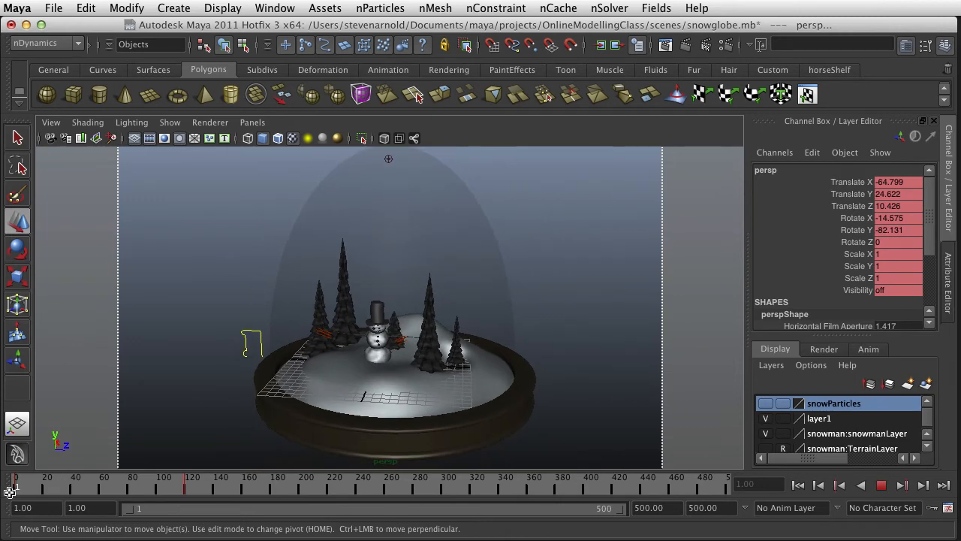
{"action": "left_click", "coordinate": [881, 486]}
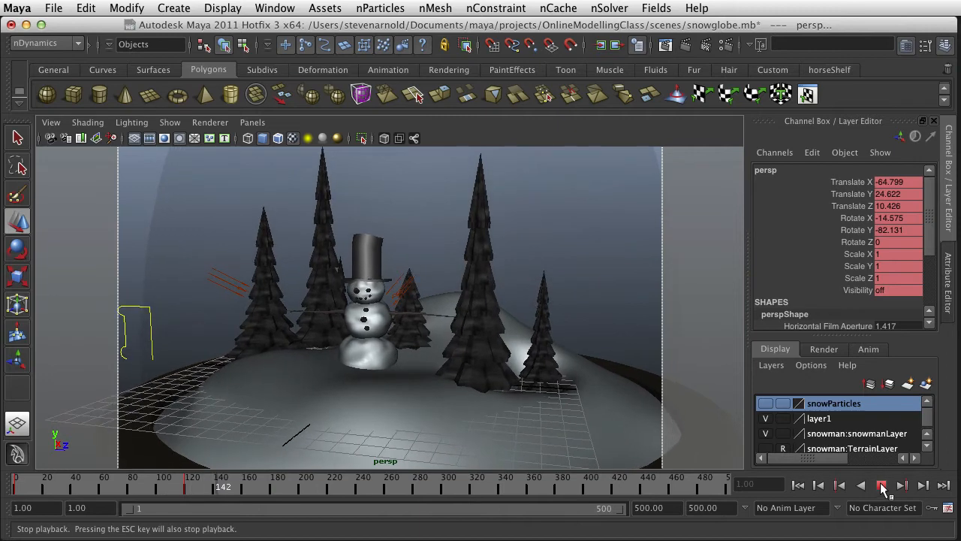
{"action": "left_click", "coordinate": [881, 486]}
{"action": "left_click_drag", "start_coordinate": [190, 482], "coordinate": [3, 510]}
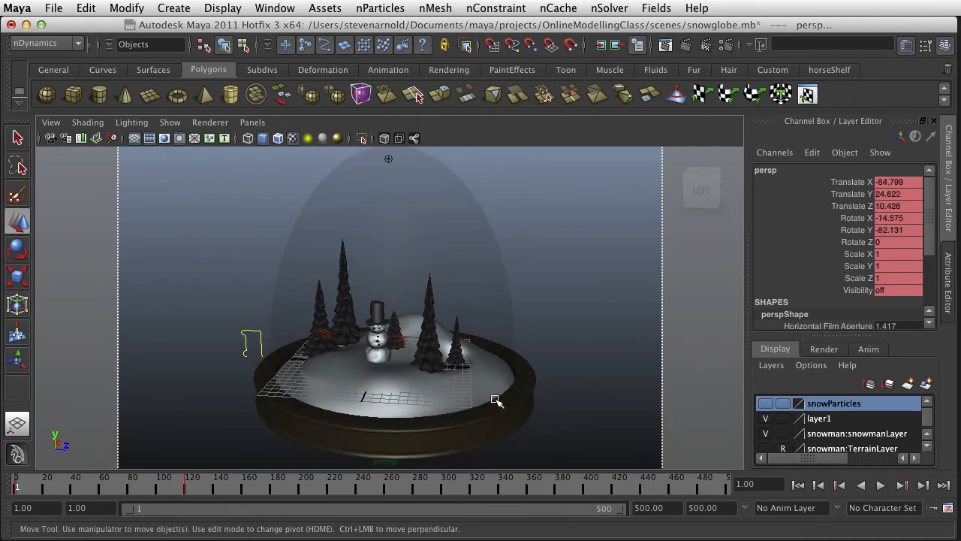